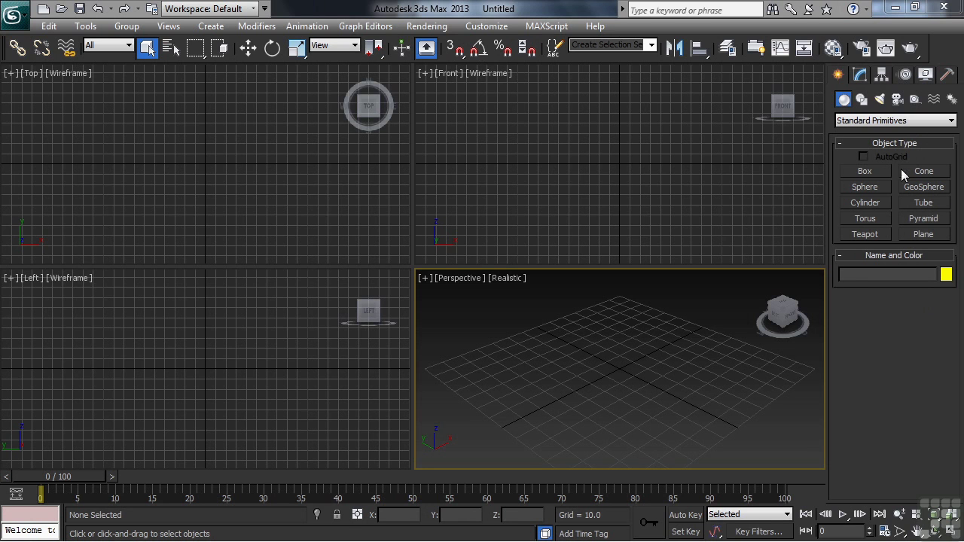
# - Show the Create panel's light types and keep Photometric as the light category
pyautogui.click(880, 100)
pyautogui.click(940, 123)
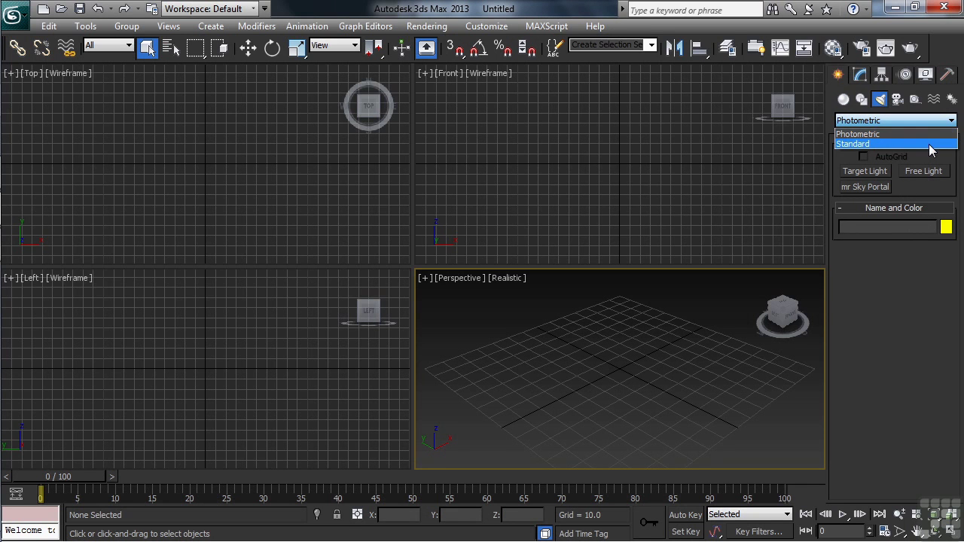
pyautogui.press('Escape')
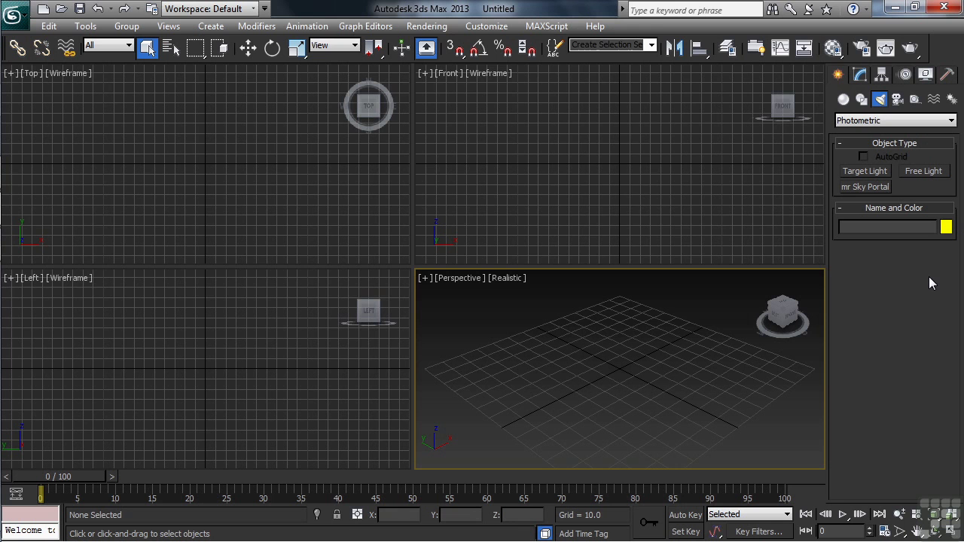
# - Set Environment and Effects exposure control to Automatic Exposure Control
pyautogui.click(426, 26)
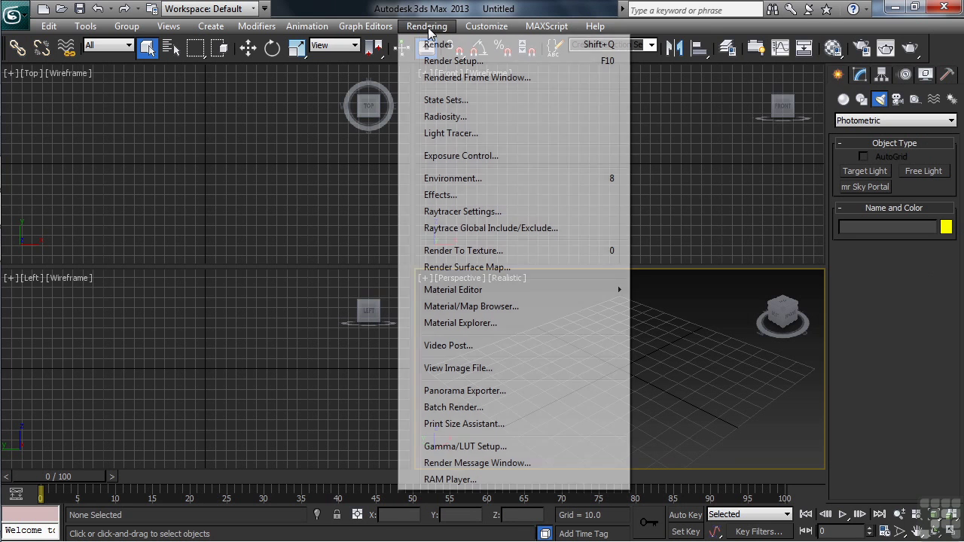
pyautogui.click(510, 156)
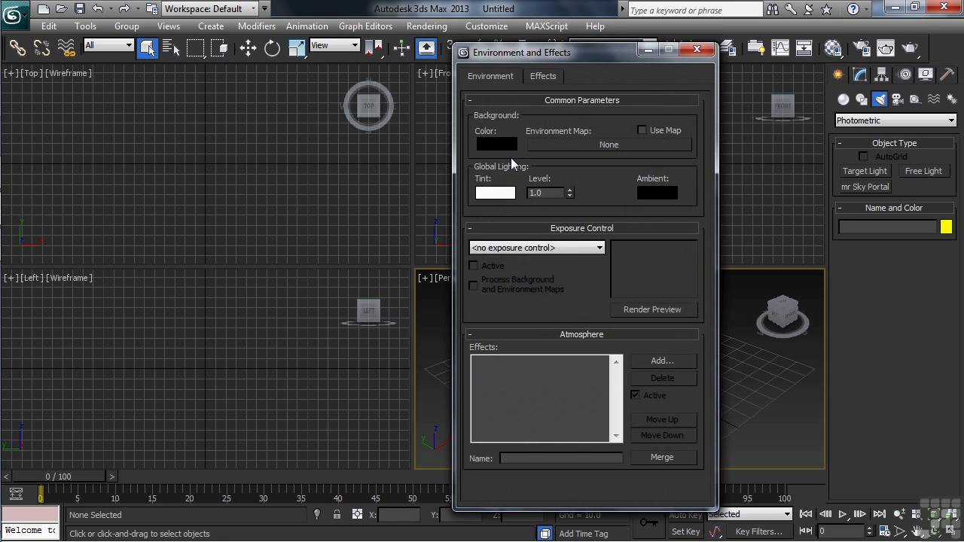
pyautogui.click(576, 249)
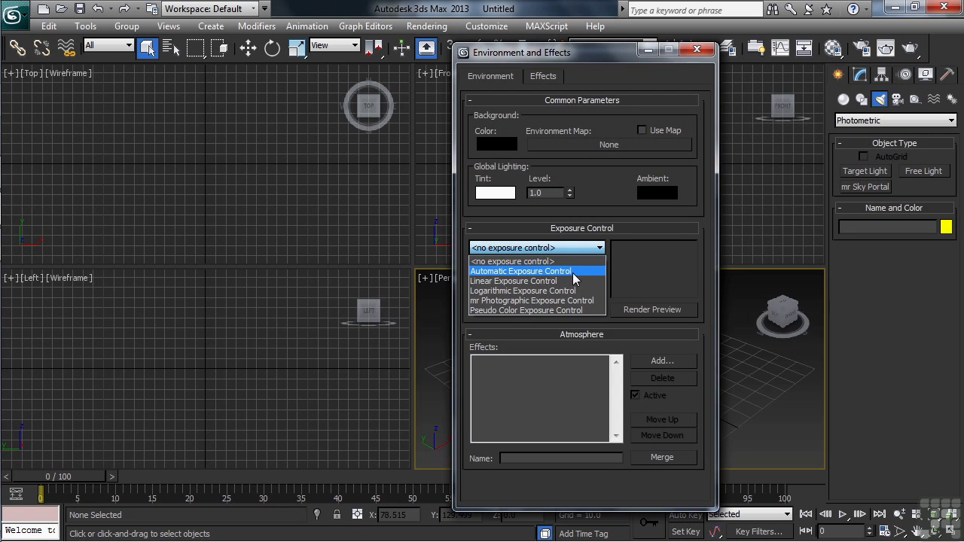
pyautogui.click(572, 273)
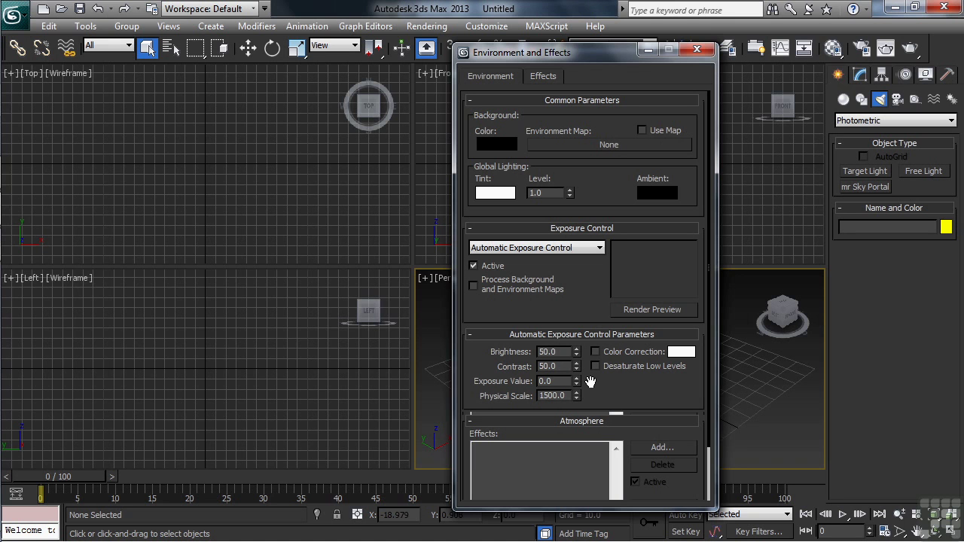
pyautogui.click(699, 51)
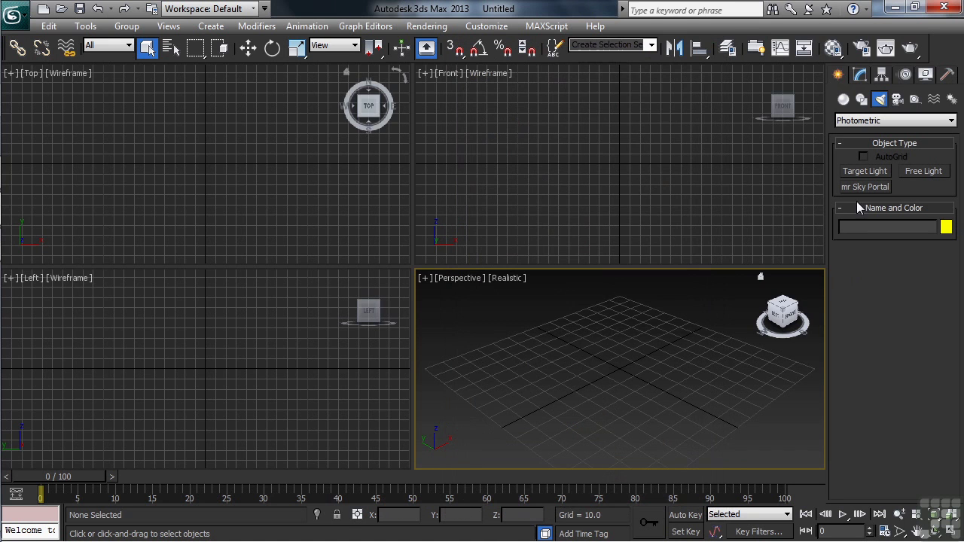
pyautogui.click(867, 171)
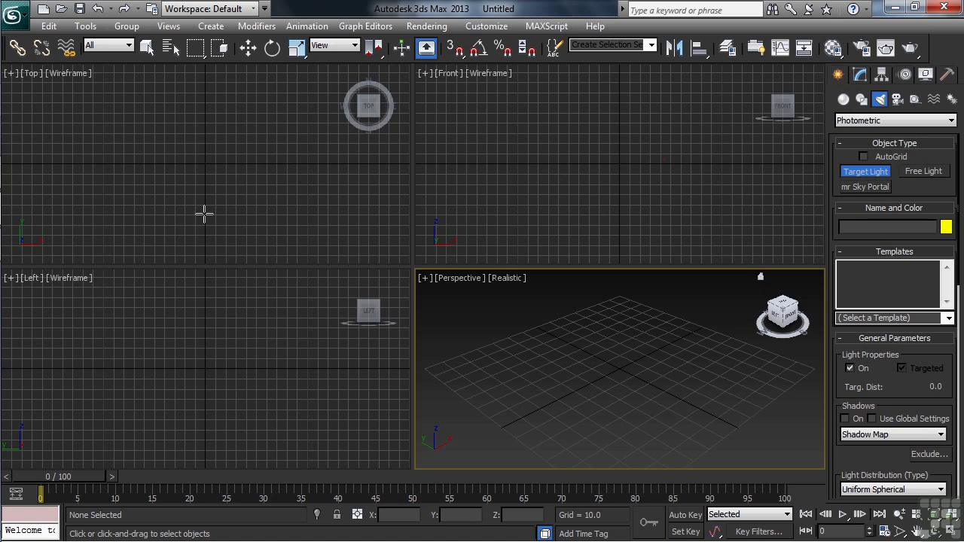
pyautogui.moveTo(204, 214); pyautogui.dragTo(206, 101)
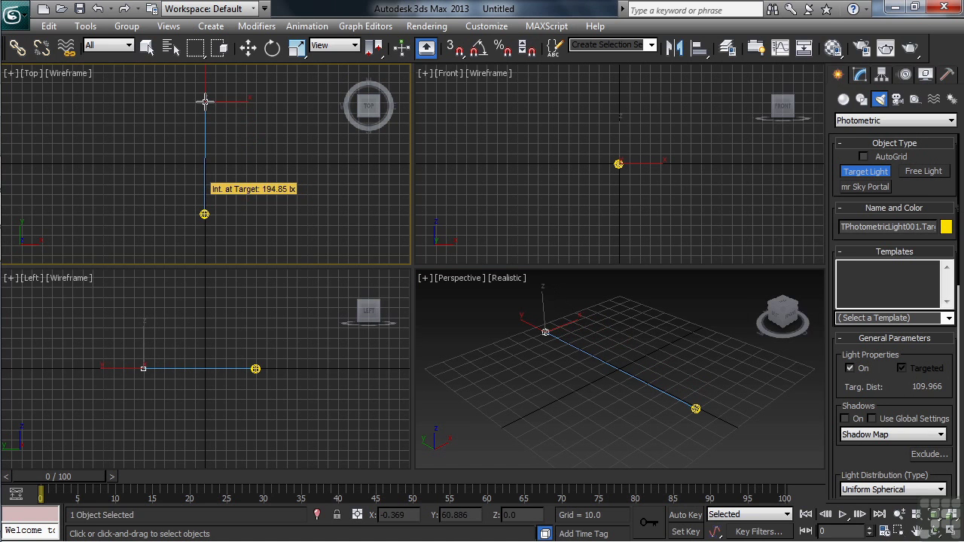
pyautogui.click(861, 77)
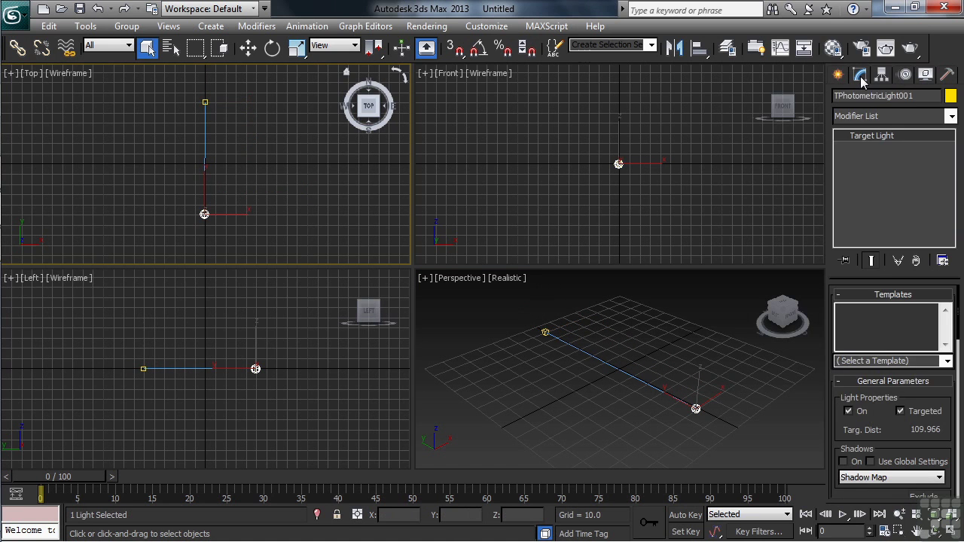
pyautogui.click(947, 363)
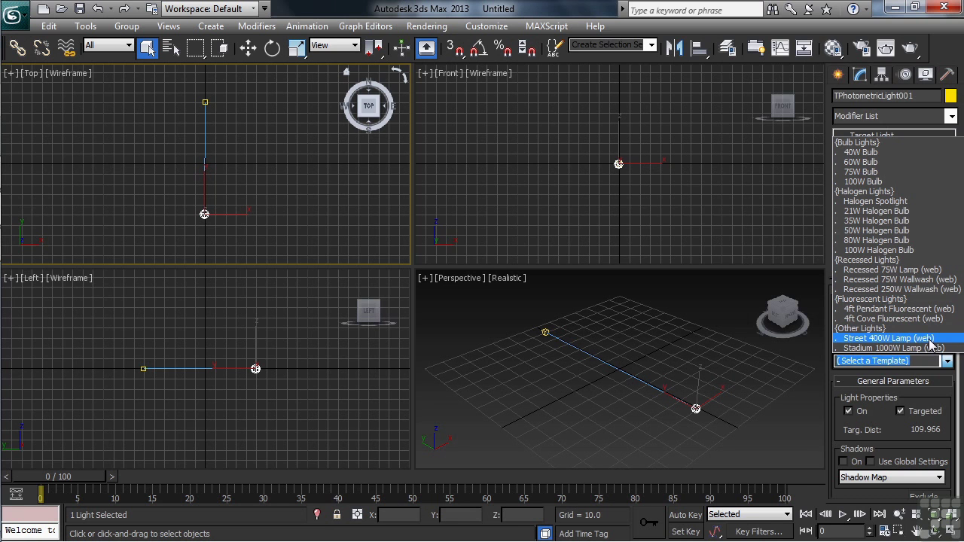
pyautogui.click(867, 182)
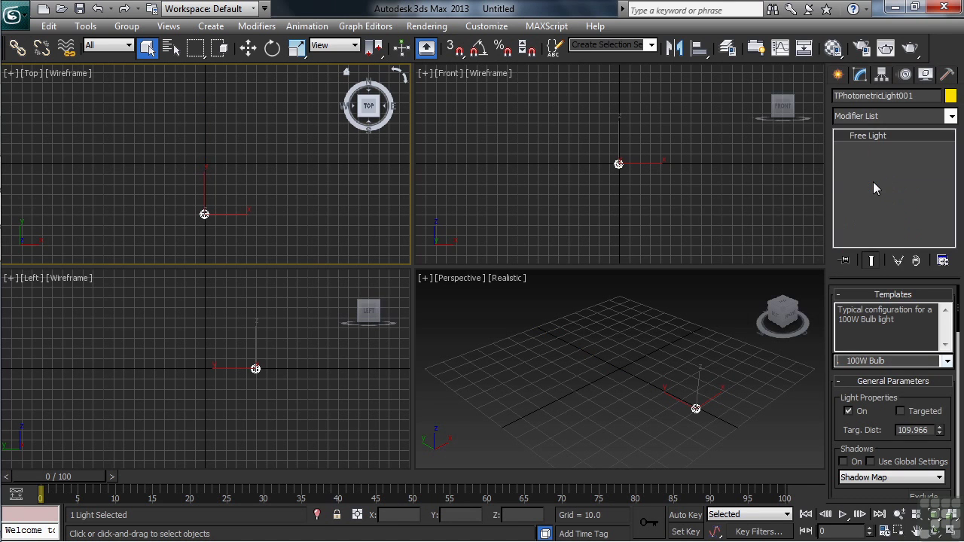
pyautogui.moveTo(889, 410); pyautogui.dragTo(879, 156)
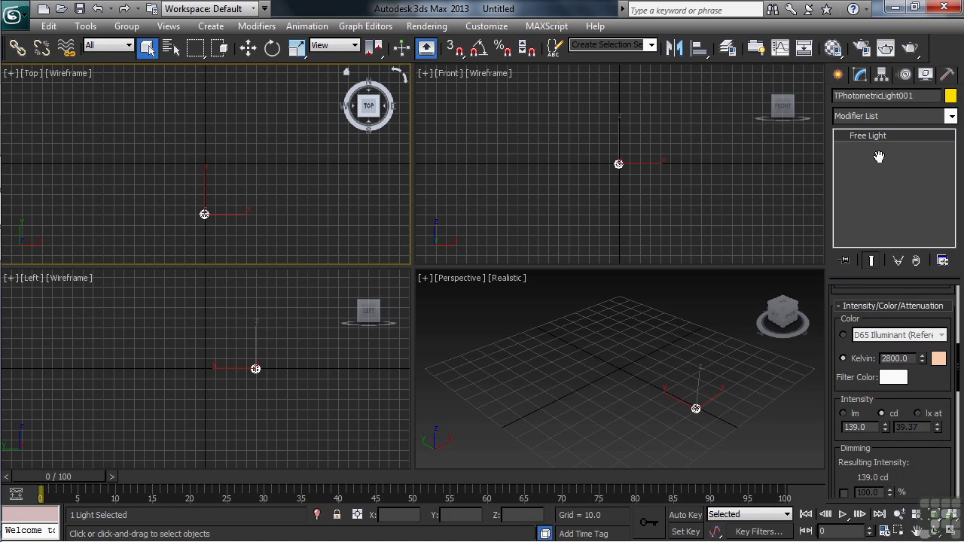
pyautogui.click(843, 335)
pyautogui.click(941, 335)
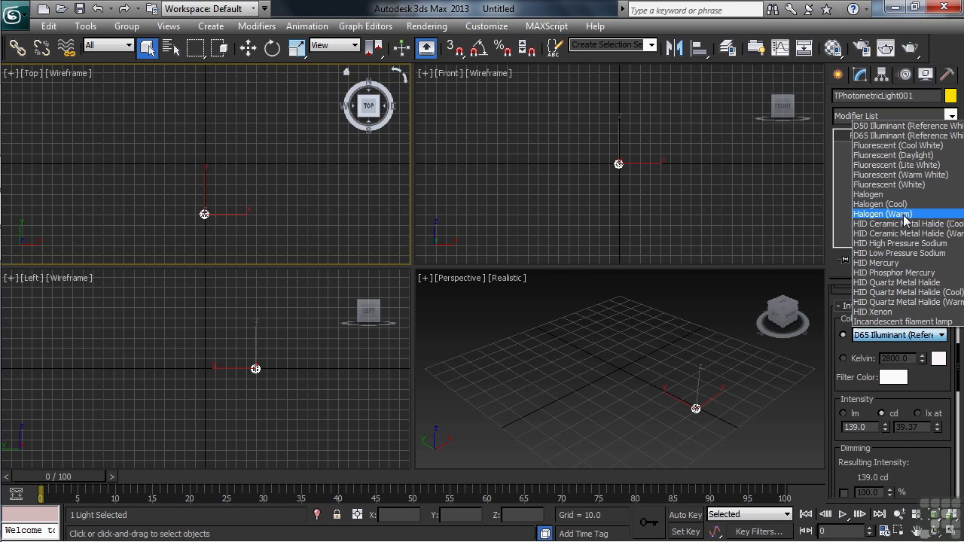
pyautogui.click(947, 322)
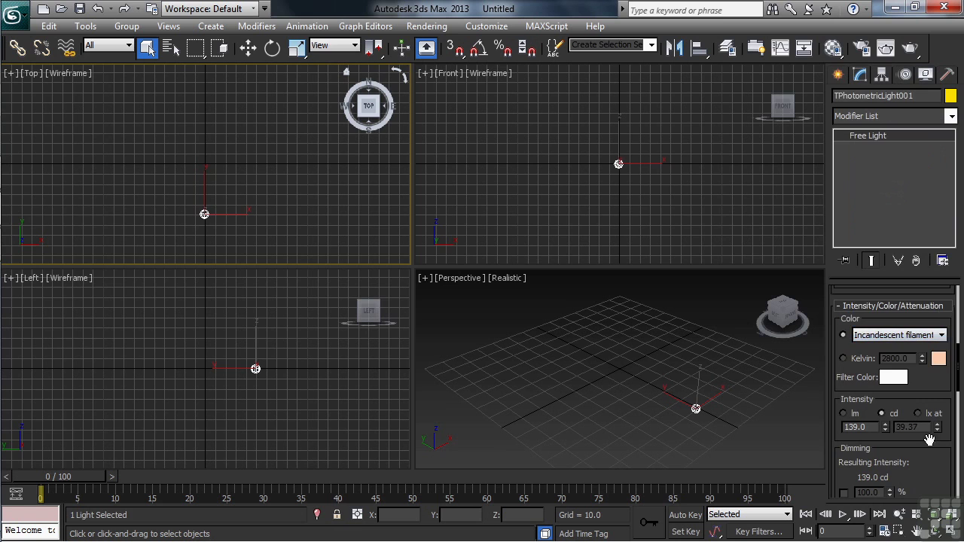
pyautogui.press('Delete')
# - Switch the light category from Photometric to Standard
pyautogui.click(840, 77)
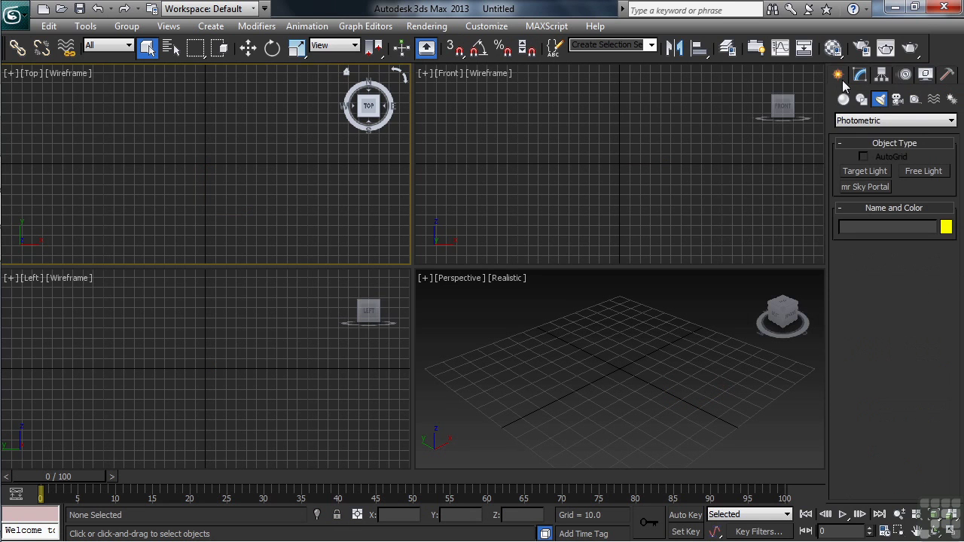
pyautogui.click(917, 122)
pyautogui.click(928, 143)
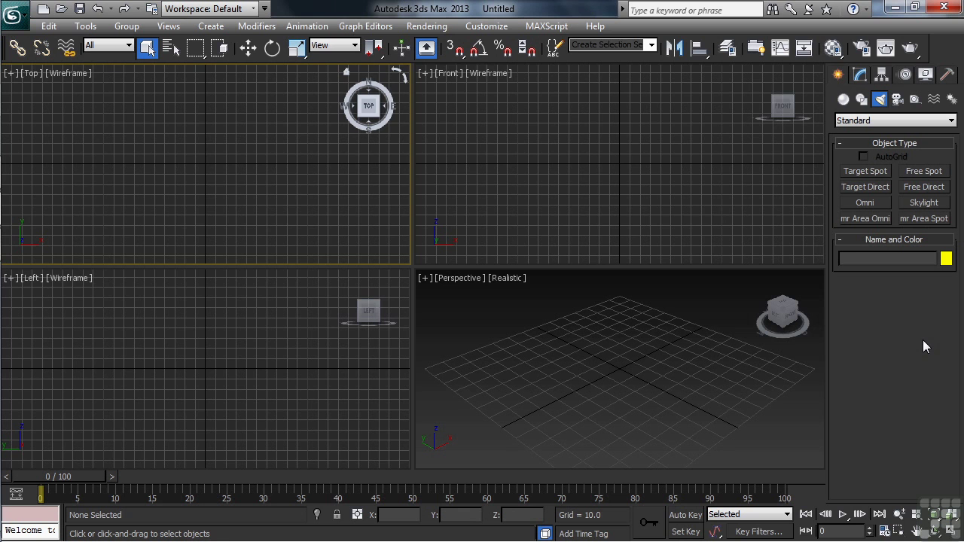
# - Drag out target spotlight Spot001 aimed upward in the Top view and enable Show Cone
pyautogui.click(865, 172)
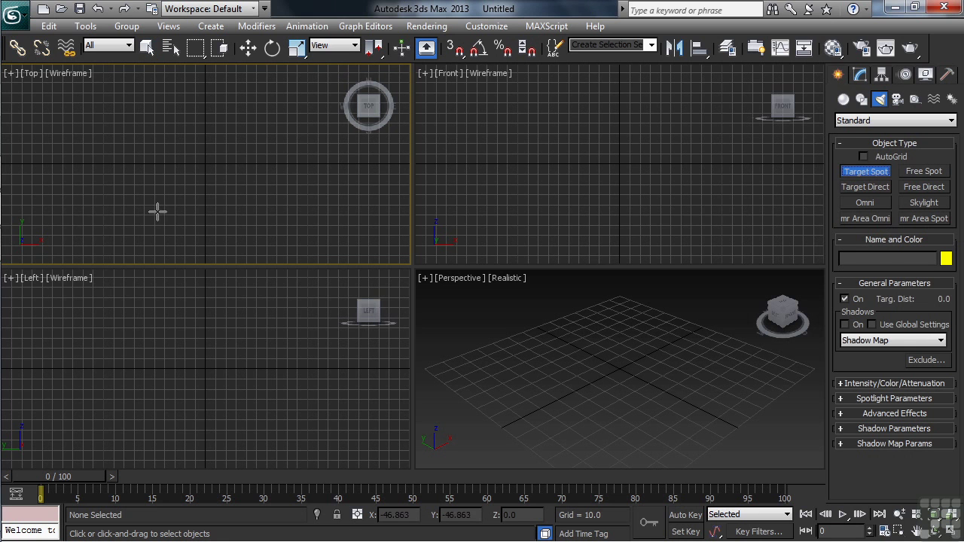
pyautogui.moveTo(155, 211); pyautogui.dragTo(156, 106)
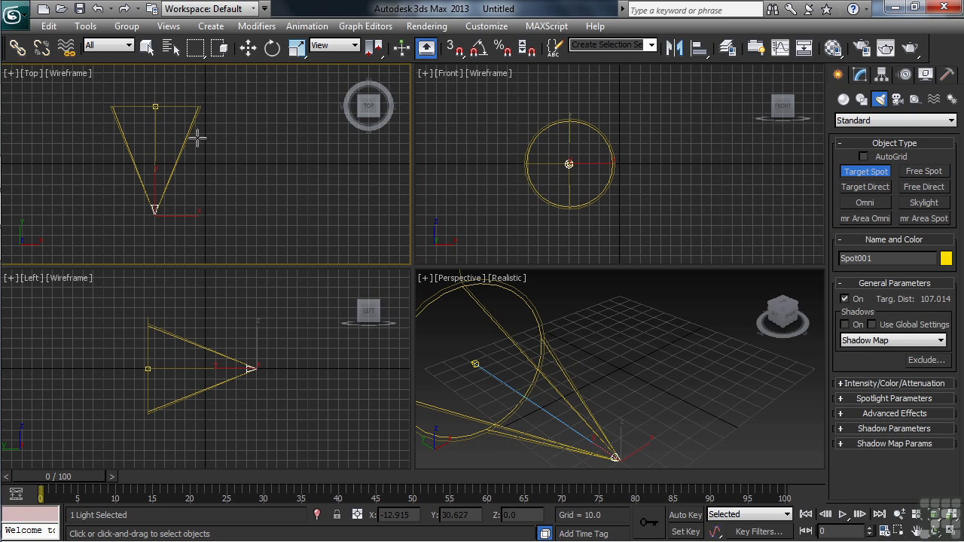
pyautogui.click(861, 75)
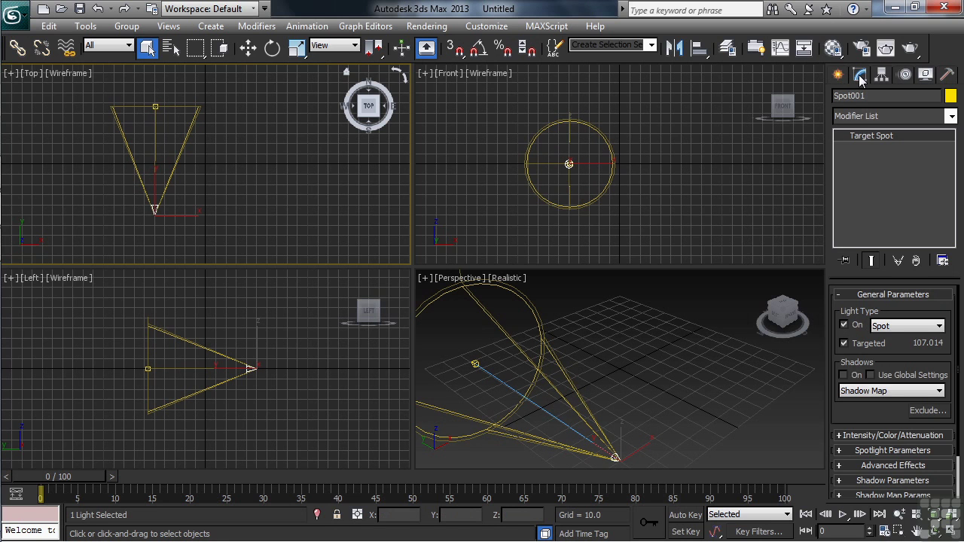
pyautogui.click(854, 450)
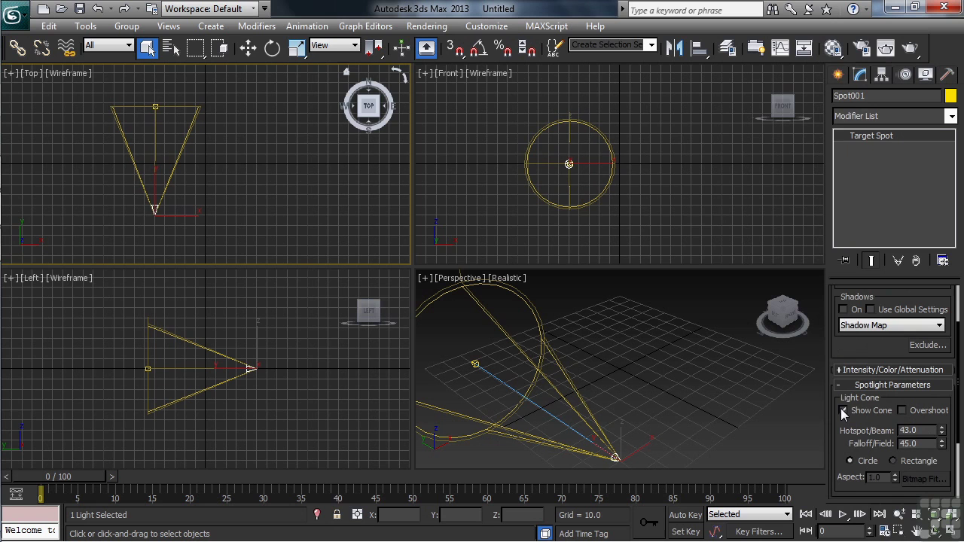
pyautogui.click(843, 411)
pyautogui.rightClick(725, 215)
# - Place free spotlight Fspot001 in the Front view
pyautogui.click(838, 75)
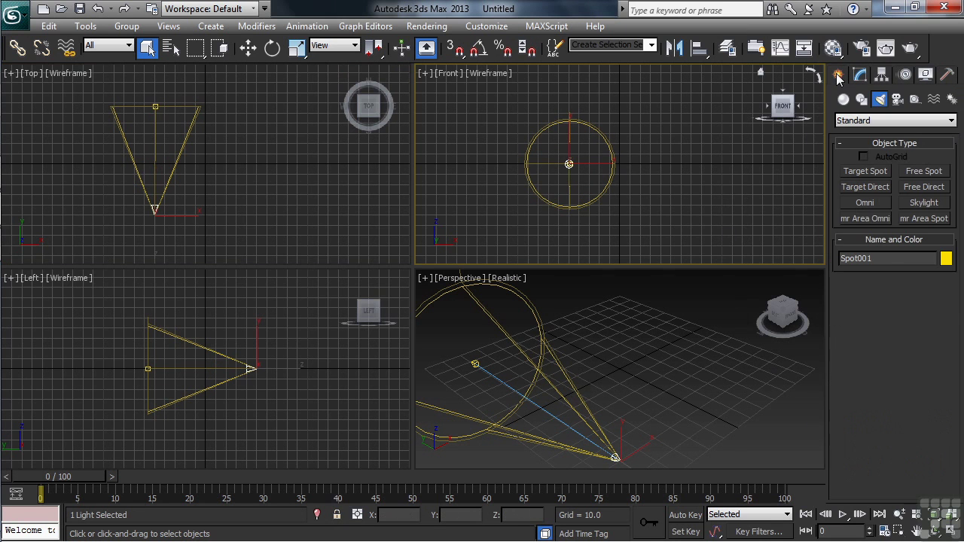
pyautogui.click(922, 172)
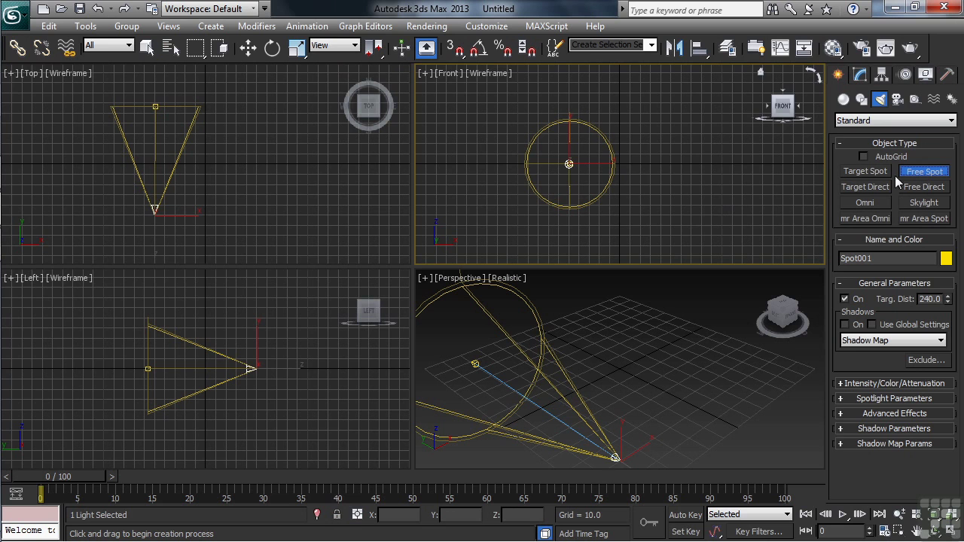
pyautogui.click(670, 162)
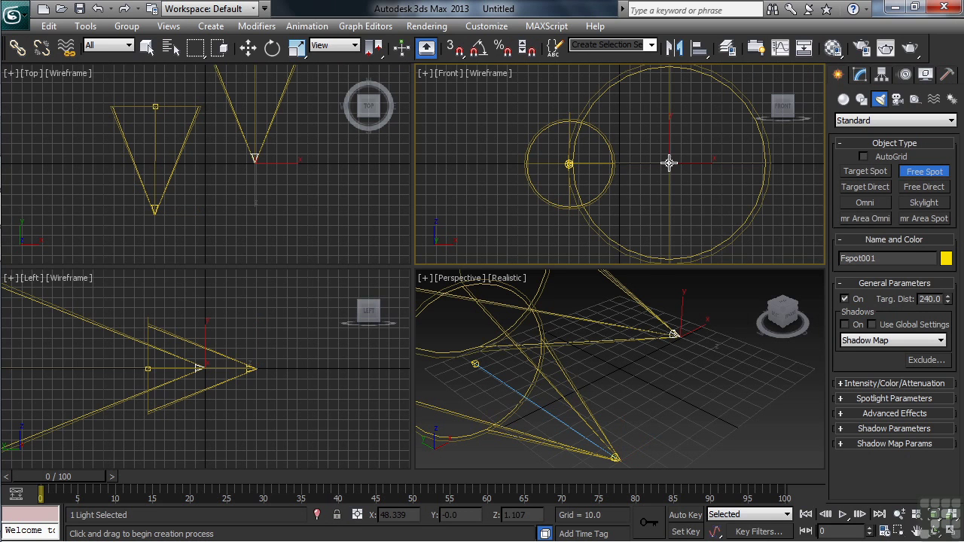
pyautogui.click(860, 74)
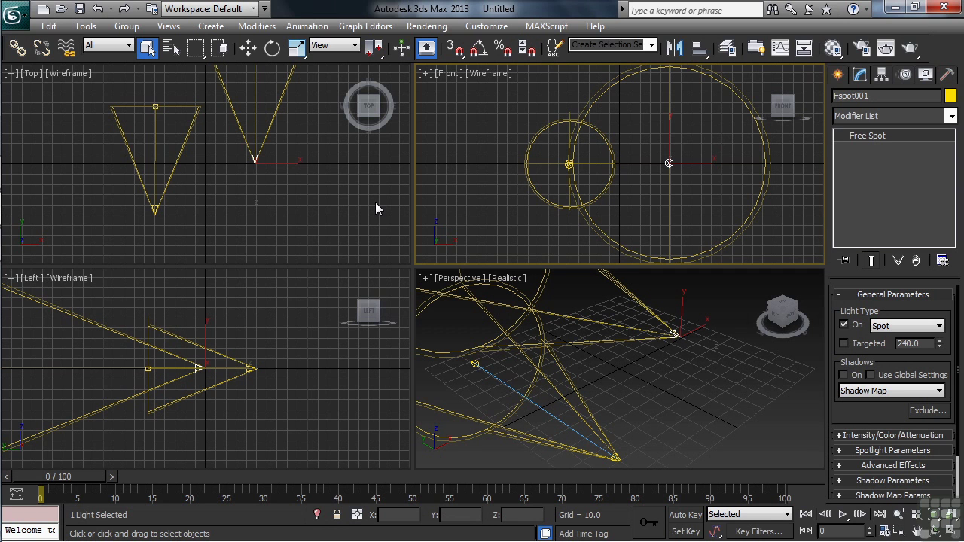
# - Move Fspot001 to a new position in the Top view and reselect it
pyautogui.rightClick(255, 156)
pyautogui.rightClick(255, 156)
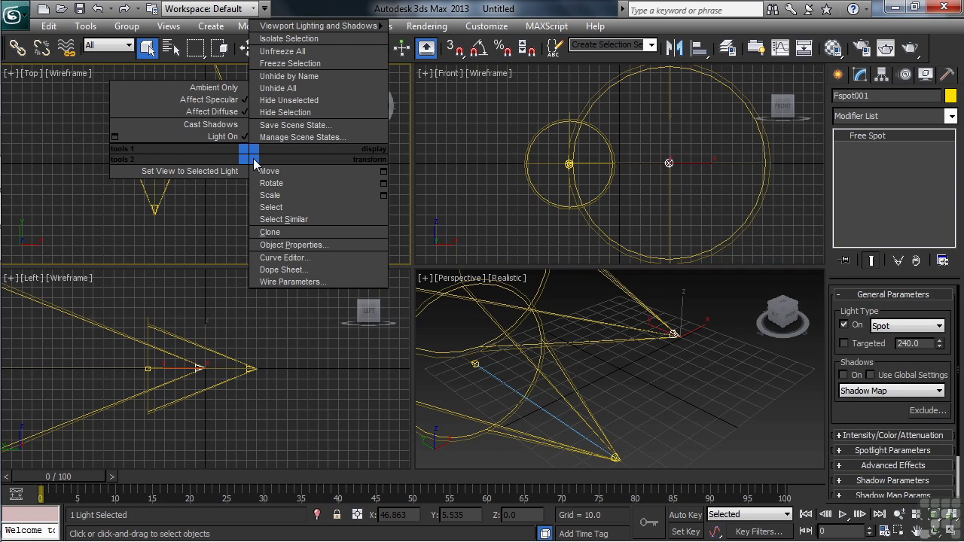
pyautogui.click(262, 172)
pyautogui.moveTo(254, 203); pyautogui.dragTo(299, 220)
pyautogui.click(299, 220)
pyautogui.click(669, 163)
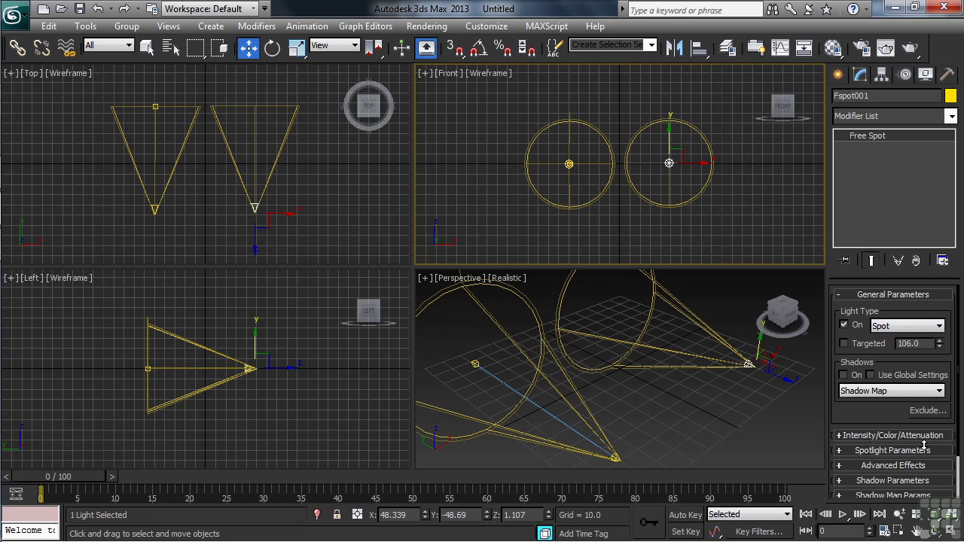
# - Zoom the Perspective viewport out until both Spot001 and Fspot001 cones are visible
pyautogui.rightClick(744, 442)
pyautogui.click(900, 514)
pyautogui.moveTo(727, 414)
pyautogui.mouseDown(button='middle')
pyautogui.moveTo(690, 421)
pyautogui.moveTo(723, 430)
pyautogui.mouseUp(button='middle')
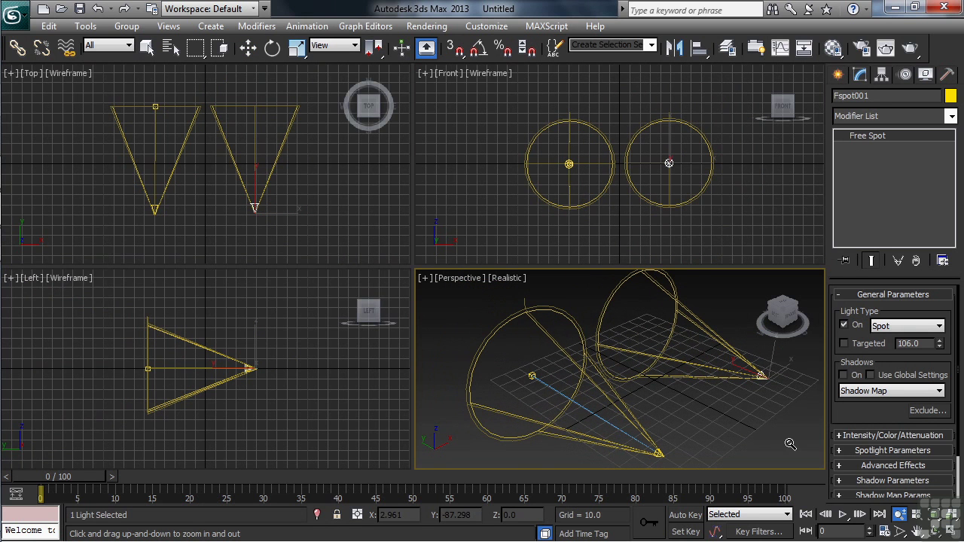
pyautogui.rightClick(355, 228)
# - Maximize the Top view, shift Spot001 sideways, and move Spot001.Target to re-aim its cone
pyautogui.press('w')
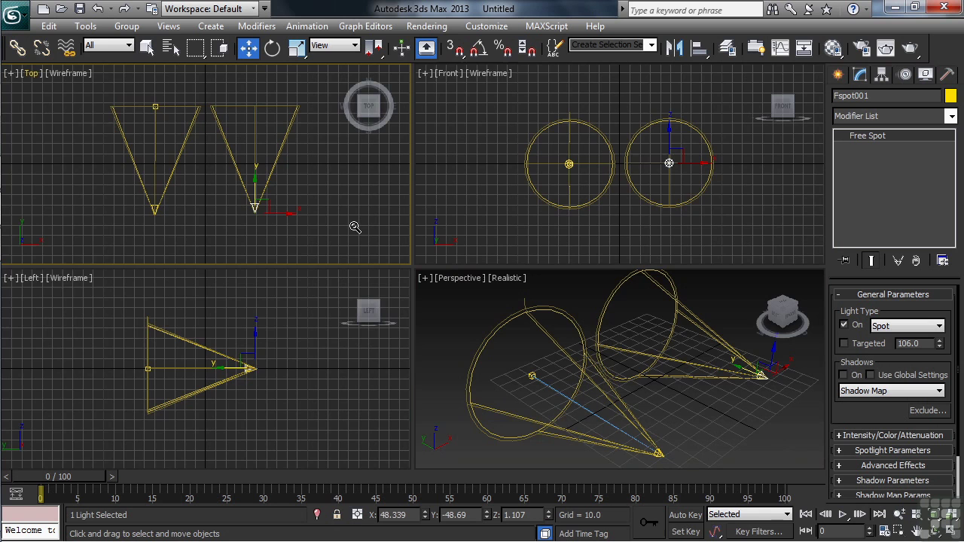
pyautogui.hotkey('alt', 'w')
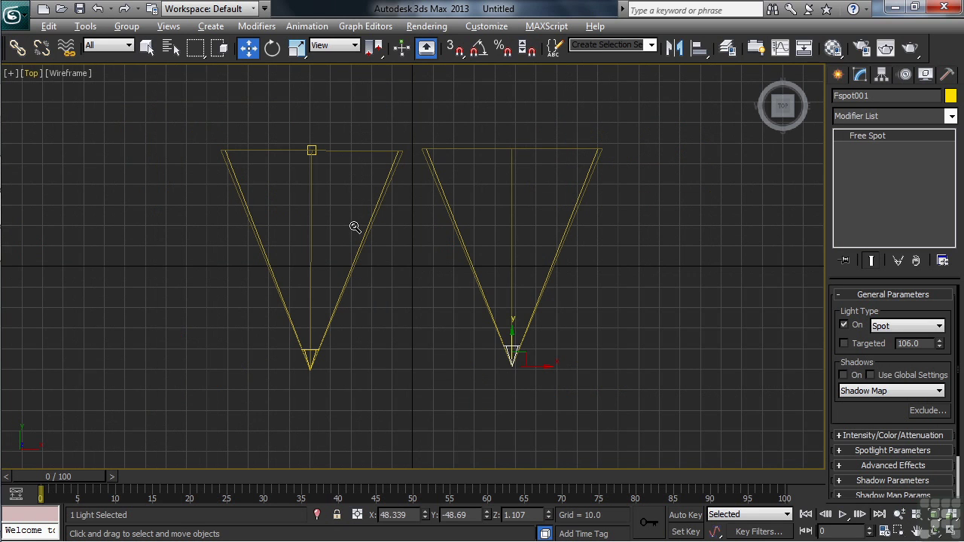
pyautogui.click(310, 368)
pyautogui.moveTo(328, 369)
pyautogui.mouseDown()
pyautogui.moveTo(140, 338)
pyautogui.moveTo(456, 366)
pyautogui.moveTo(118, 348)
pyautogui.moveTo(214, 347)
pyautogui.moveTo(335, 373)
pyautogui.mouseUp()
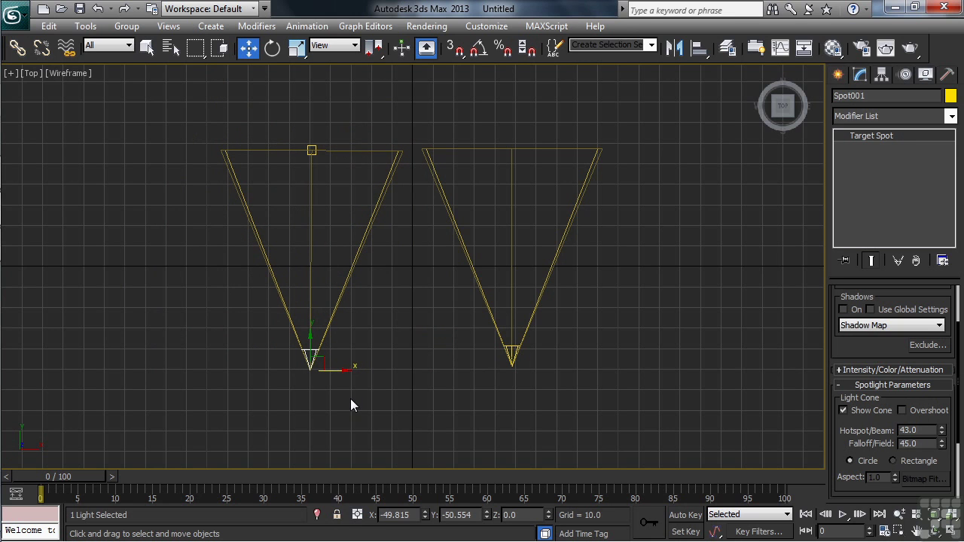
pyautogui.click(312, 150)
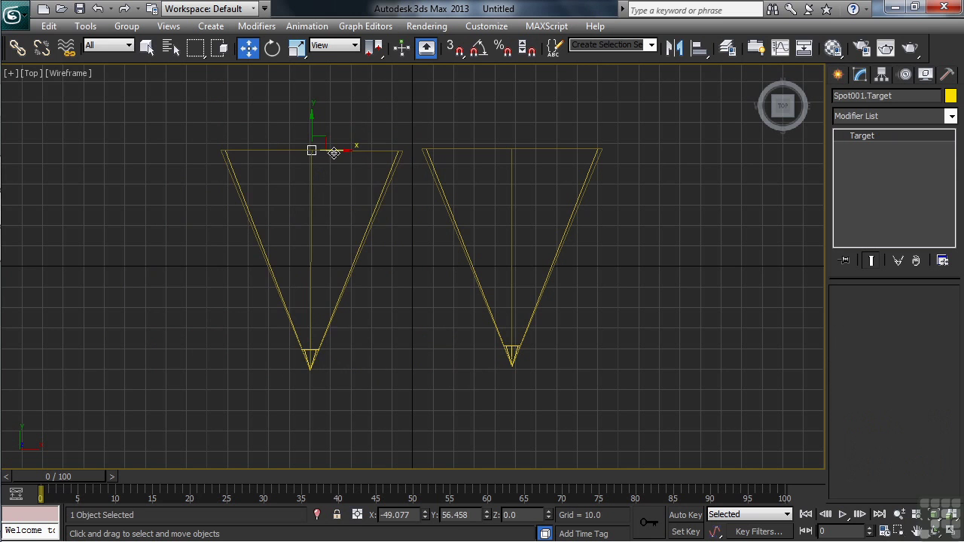
pyautogui.moveTo(334, 150); pyautogui.dragTo(327, 196)
# - Move and tilt free spotlight Fspot001, then delete it
pyautogui.click(509, 361)
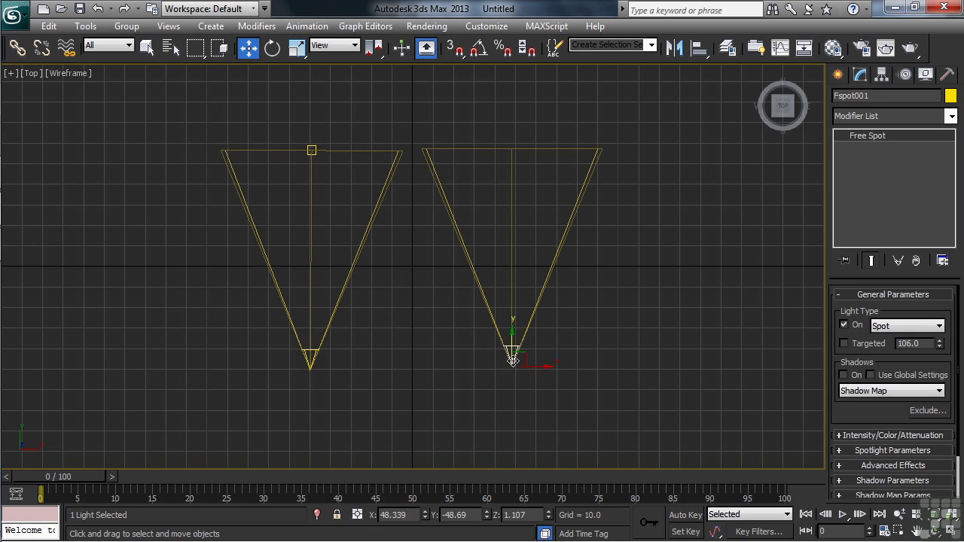
pyautogui.moveTo(515, 356); pyautogui.dragTo(592, 381)
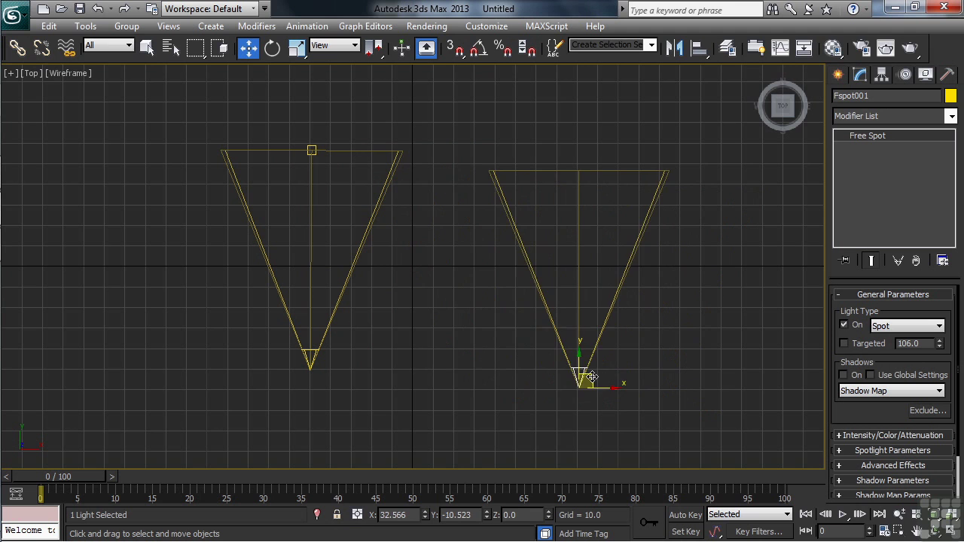
pyautogui.rightClick(585, 382)
pyautogui.rightClick(517, 363)
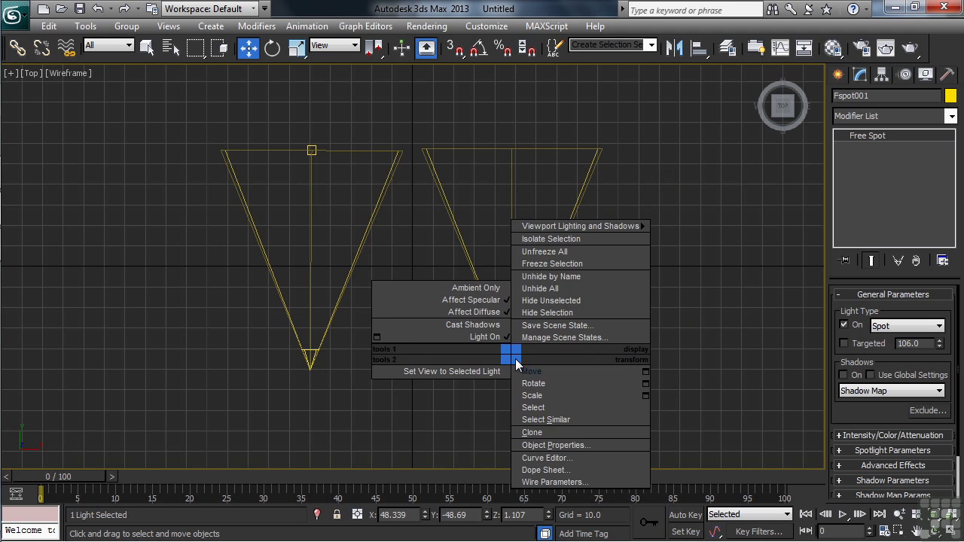
pyautogui.click(534, 383)
pyautogui.moveTo(533, 384)
pyautogui.mouseDown()
pyautogui.moveTo(503, 446)
pyautogui.moveTo(517, 359)
pyautogui.moveTo(522, 398)
pyautogui.moveTo(542, 387)
pyautogui.mouseUp()
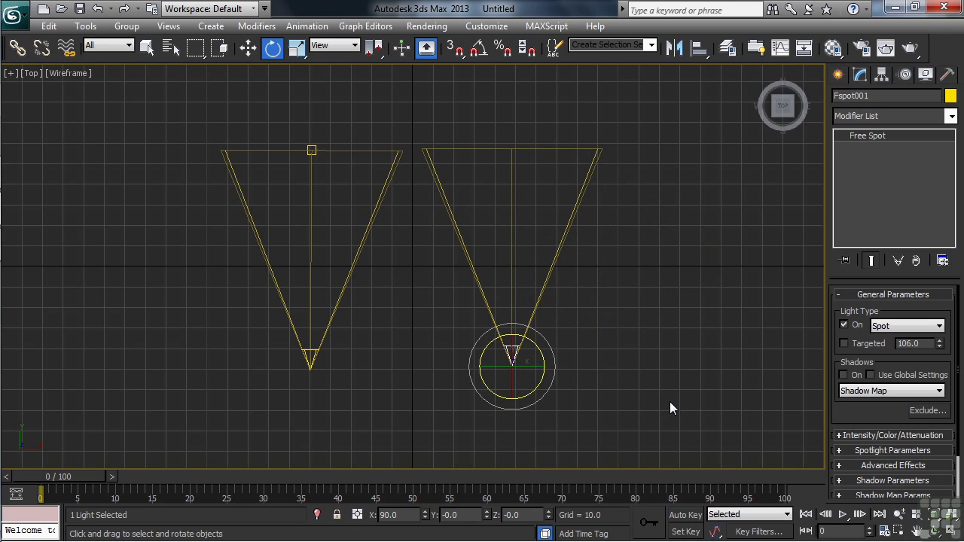
pyautogui.press('q')
pyautogui.press('Delete')
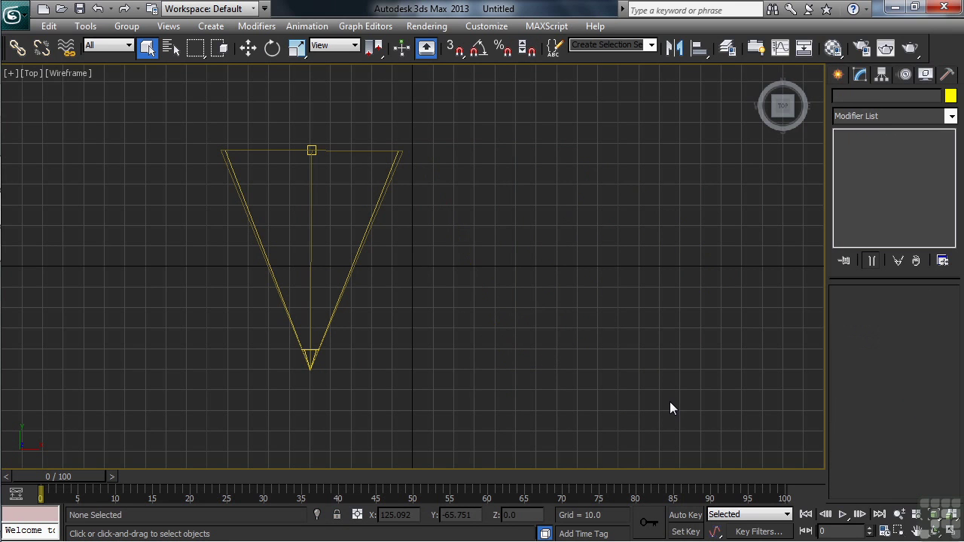
# - Drag out target directional light Direct001 beside the spotlight in the Top view
pyautogui.click(837, 75)
pyautogui.click(865, 187)
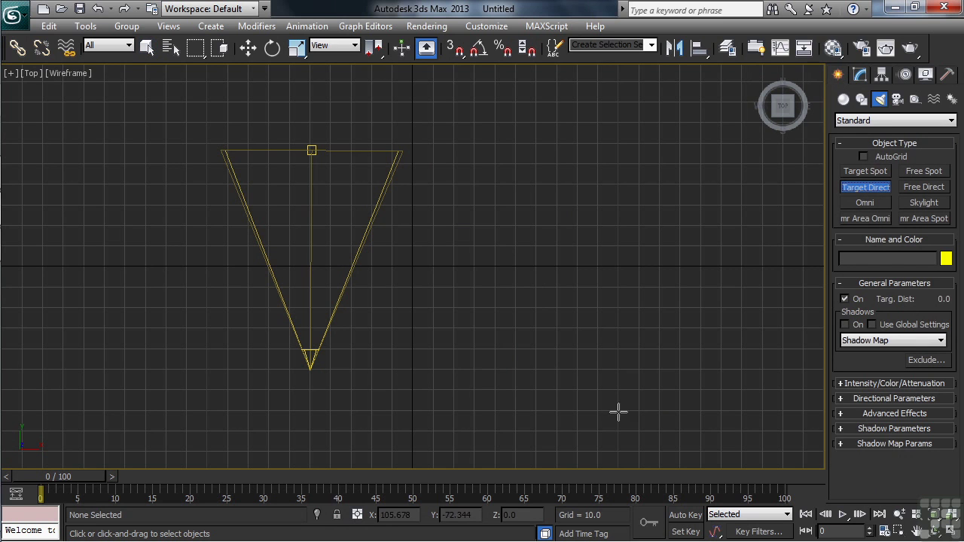
pyautogui.moveTo(516, 365); pyautogui.dragTo(515, 146)
pyautogui.rightClick(697, 202)
pyautogui.click(859, 75)
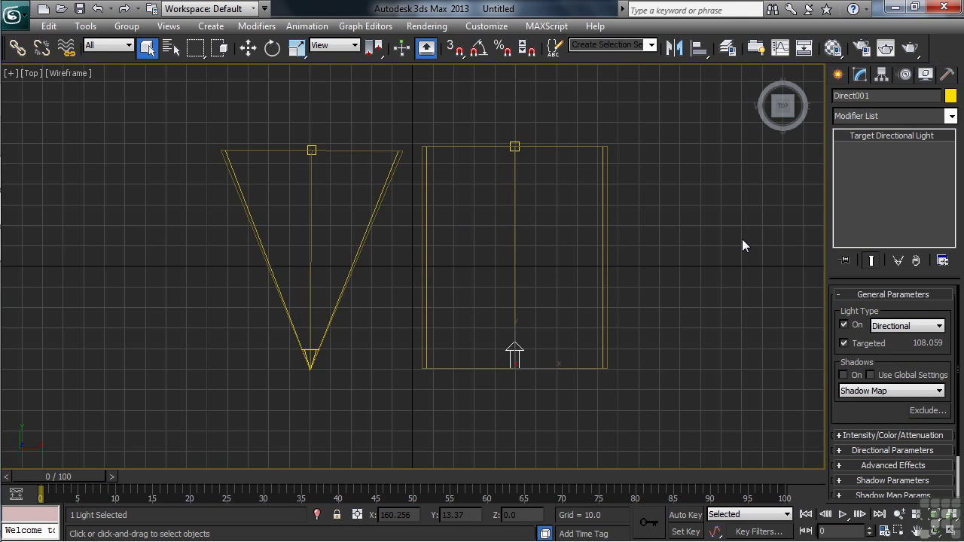
# - Move Direct001's target to re-angle the beam, then marquee-select both lights
pyautogui.rightClick(517, 361)
pyautogui.click(534, 376)
pyautogui.moveTo(506, 352); pyautogui.dragTo(554, 366)
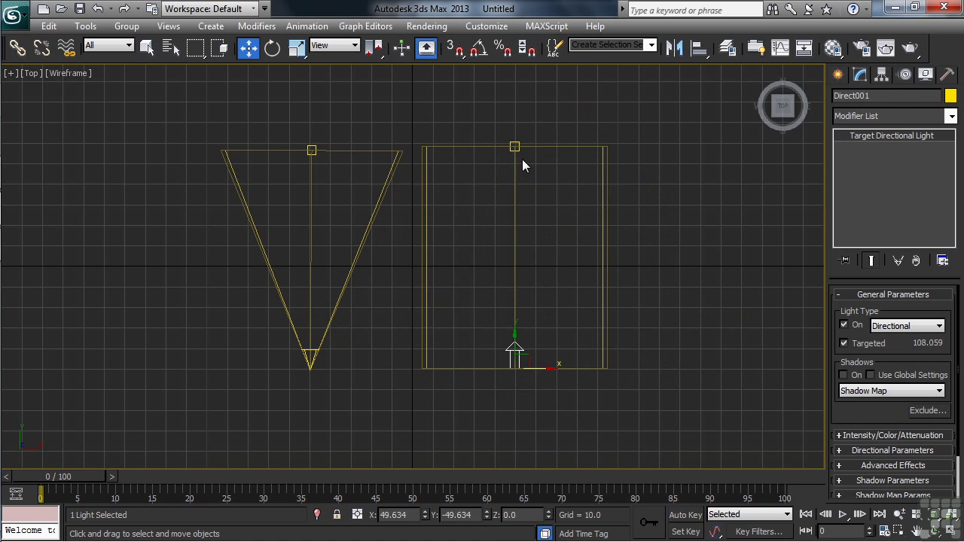
pyautogui.click(520, 146)
pyautogui.moveTo(520, 146); pyautogui.dragTo(530, 199)
pyautogui.click(527, 367)
pyautogui.moveTo(191, 130); pyautogui.dragTo(696, 422)
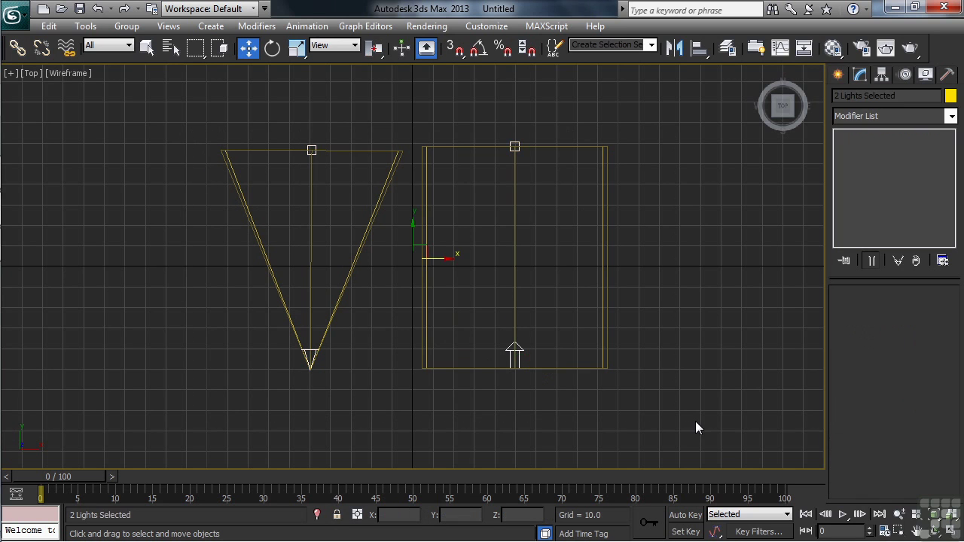
# - Delete both lights and place omni light Omni001 left of centre in the Top view
pyautogui.press('Delete')
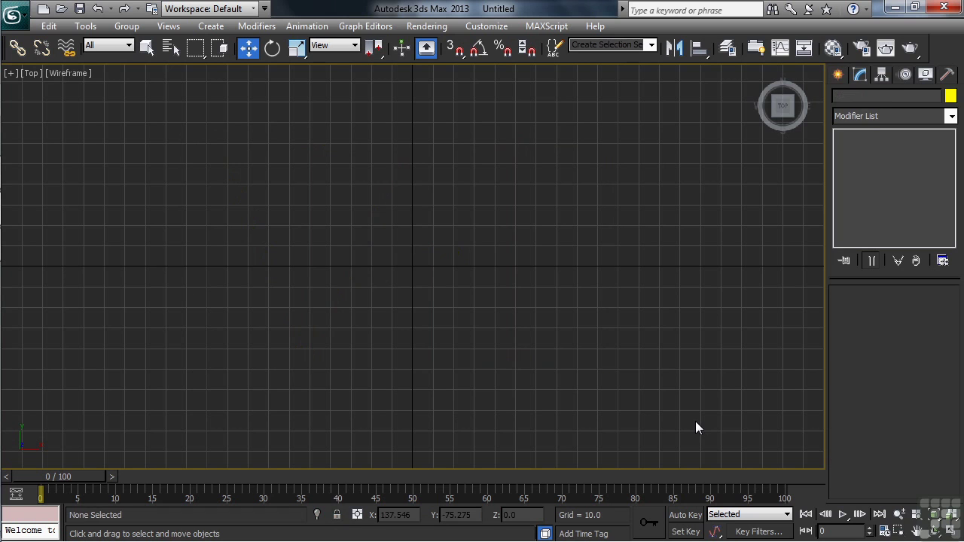
pyautogui.click(839, 76)
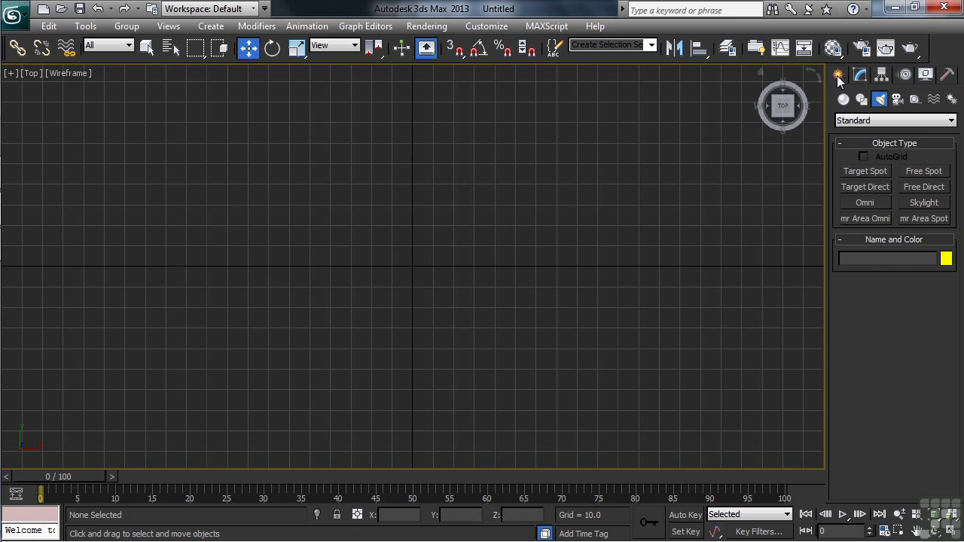
pyautogui.click(887, 205)
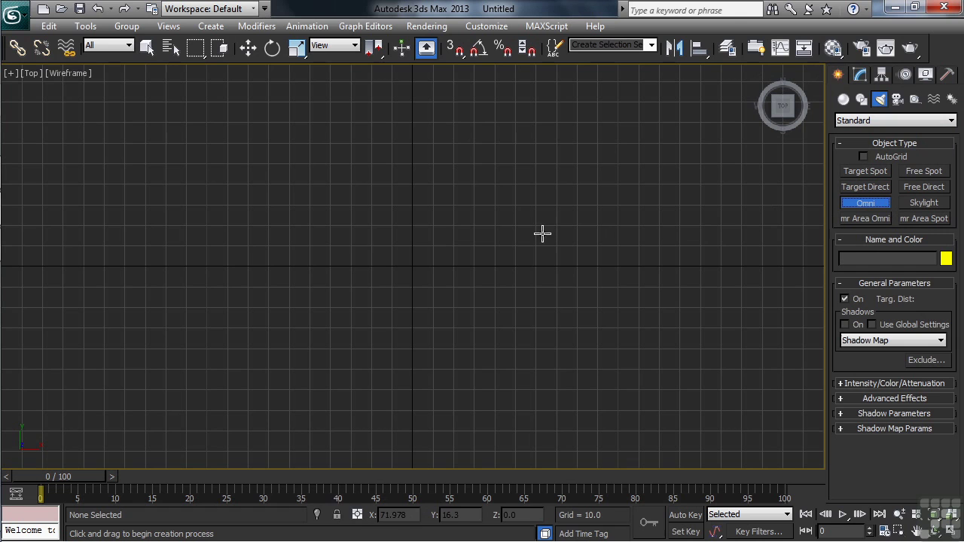
pyautogui.click(186, 265)
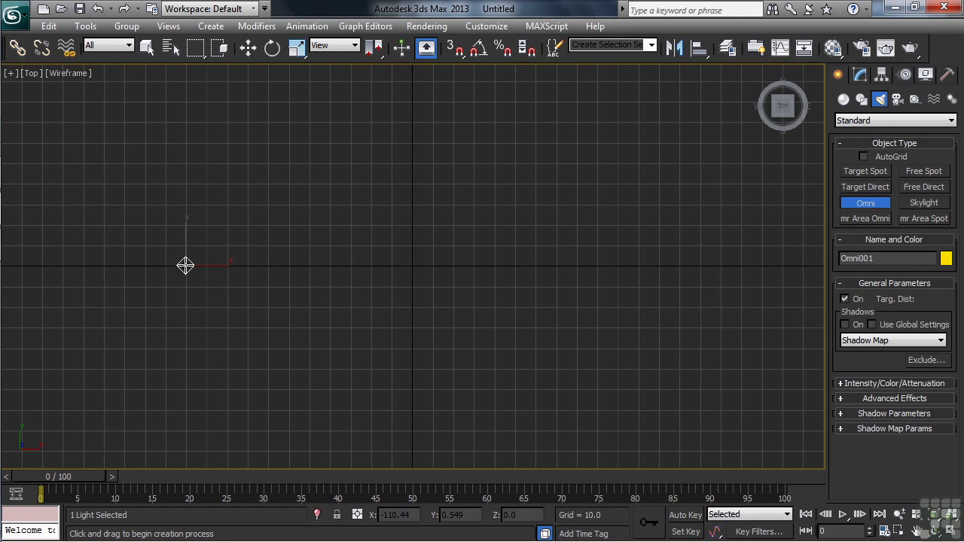
pyautogui.click(860, 75)
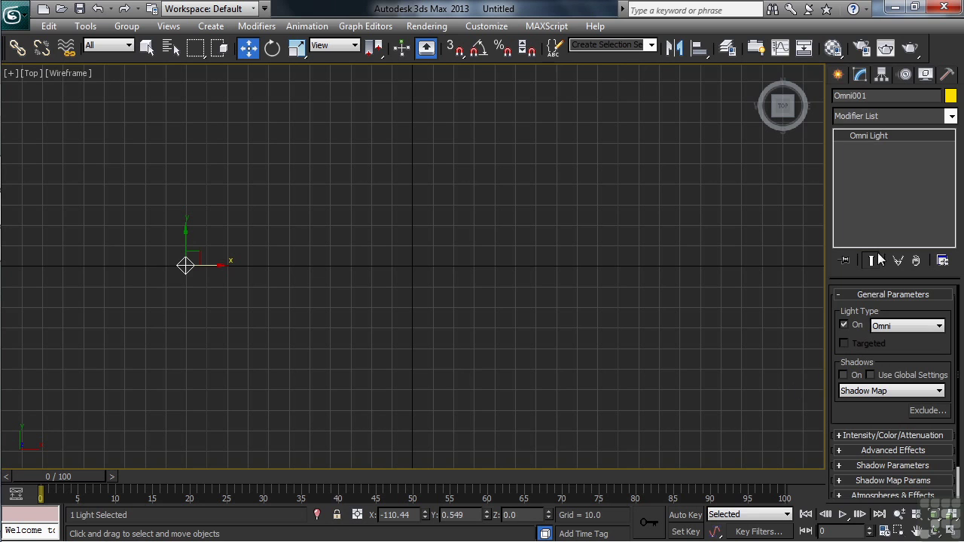
# - Place skylight Sky001 right of centre in the Top view, beside Omni001
pyautogui.click(841, 74)
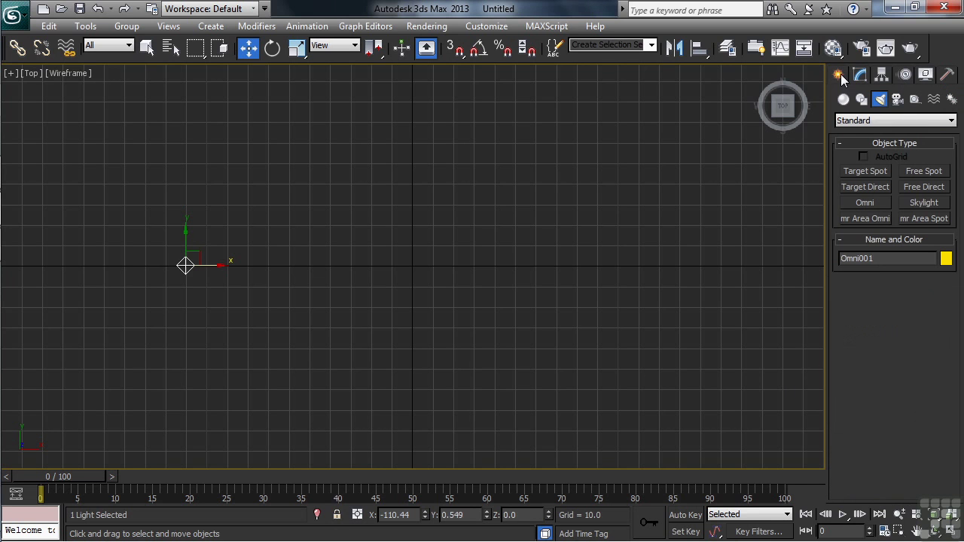
pyautogui.click(920, 202)
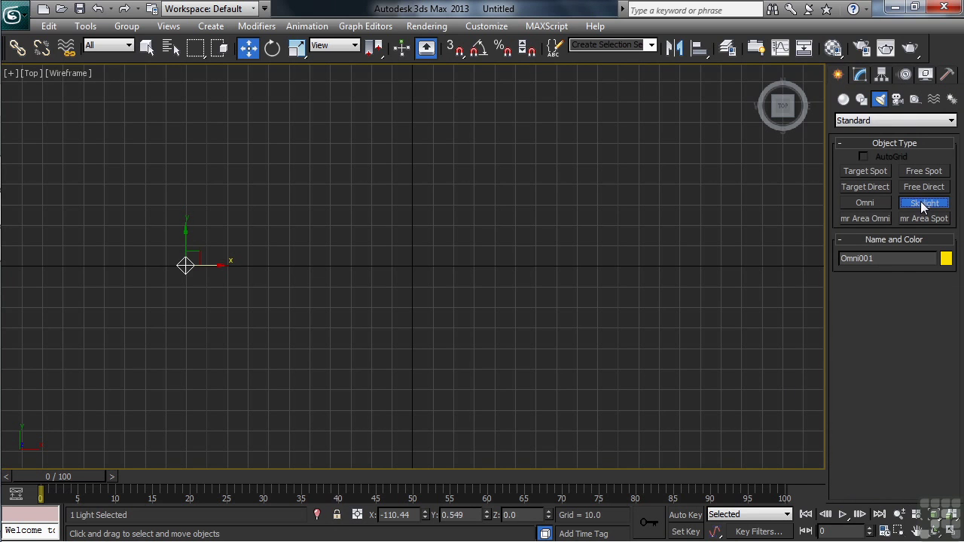
pyautogui.click(597, 265)
pyautogui.click(860, 73)
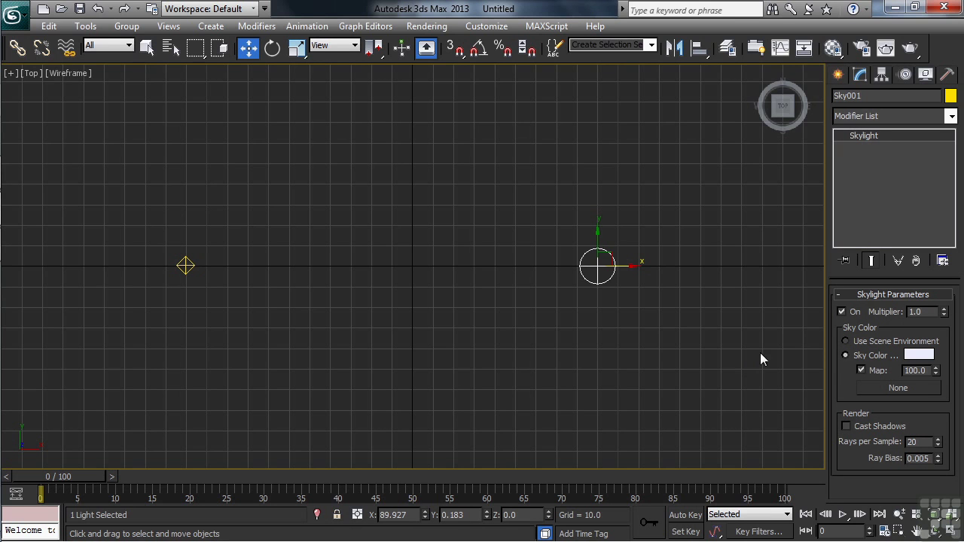
# - Preview the mr Area Omni light type, then choose mr Area Spot instead
pyautogui.click(839, 75)
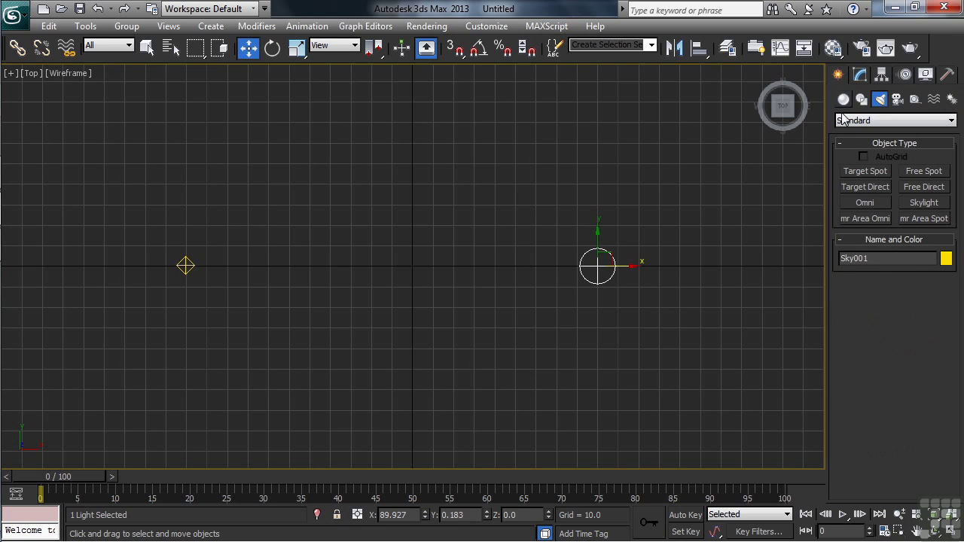
pyautogui.click(864, 219)
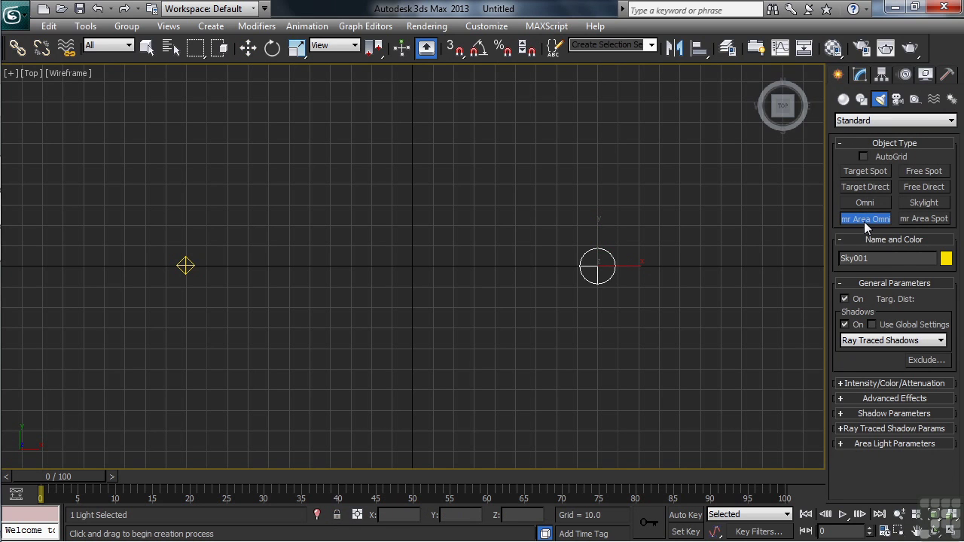
pyautogui.click(926, 222)
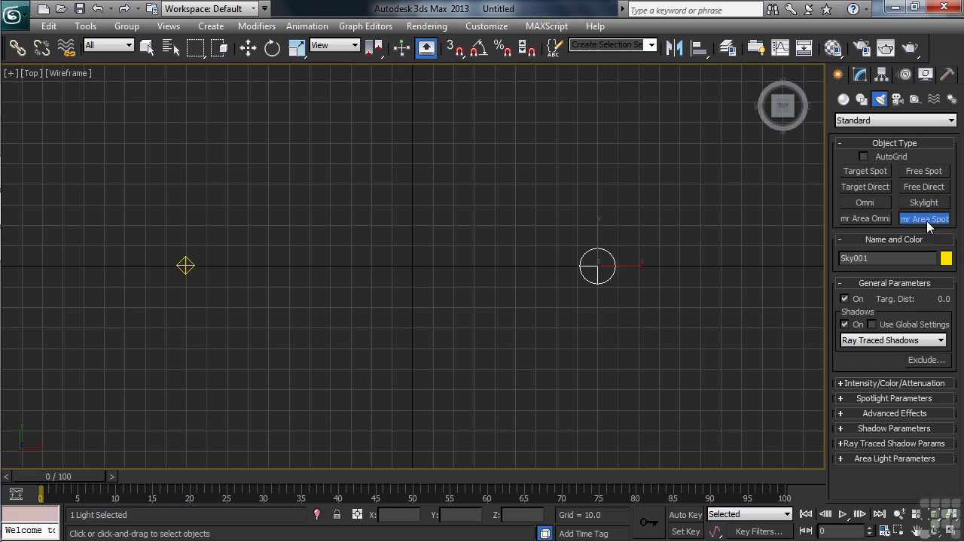